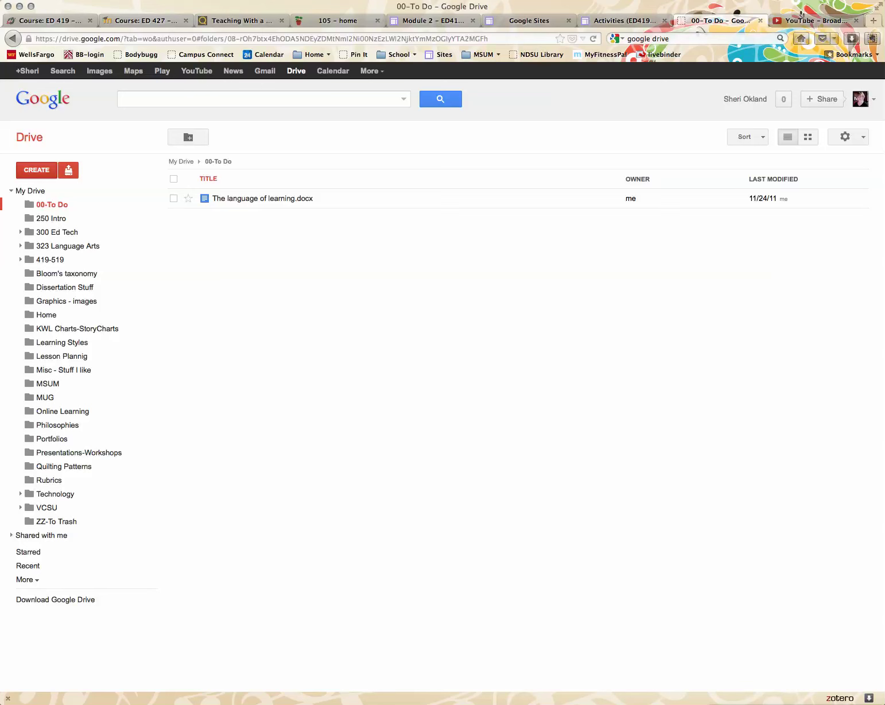
- Create a new form from the CREATE menu in the 00-To Do folder
left_click(37, 170)
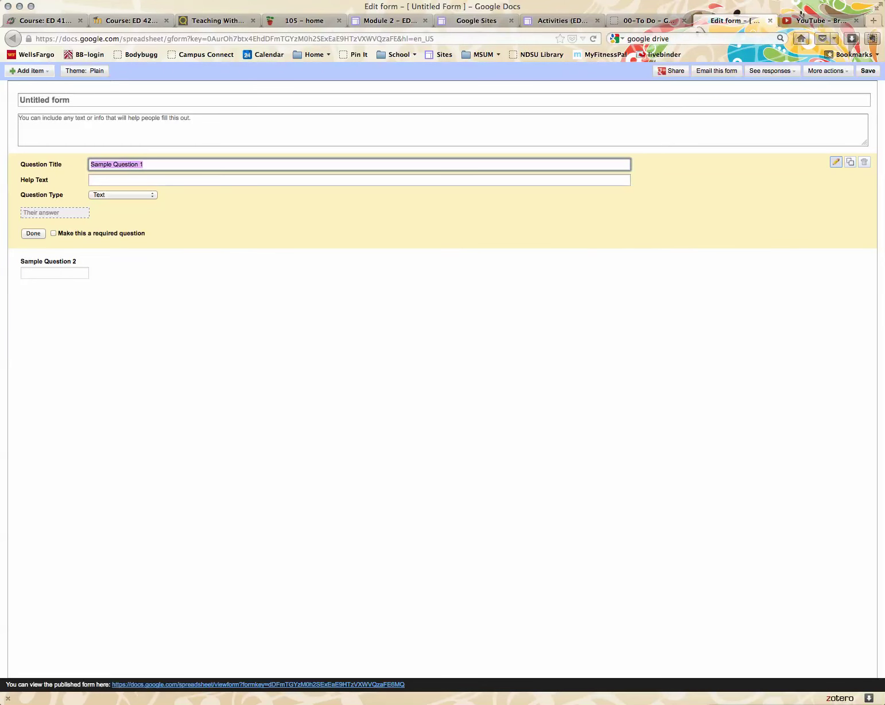
- Title the form 'My Practice Form'
left_click(45, 100)
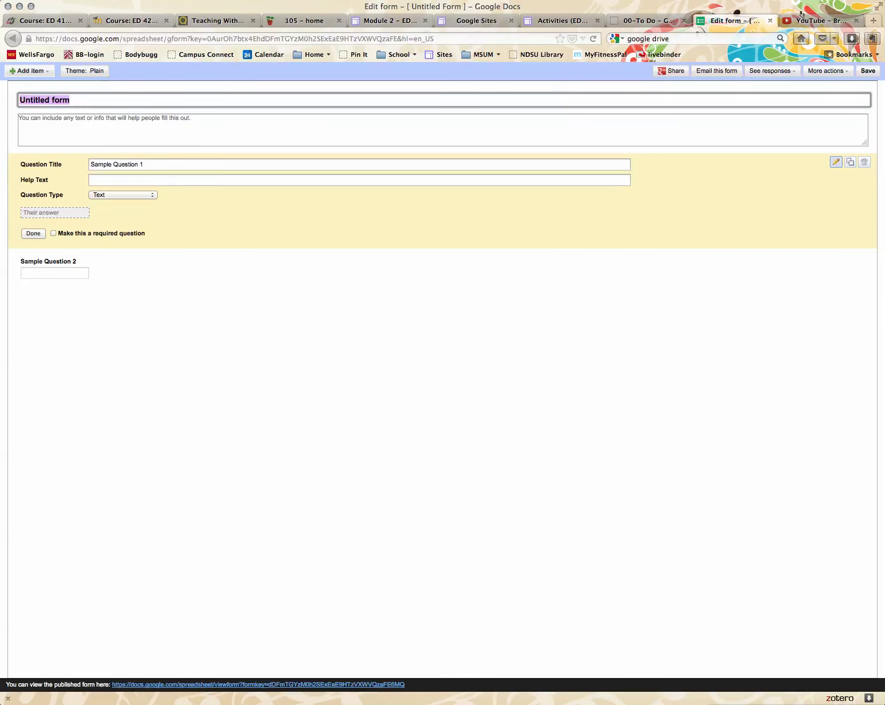
type("My Practice Form")
left_click(20, 118)
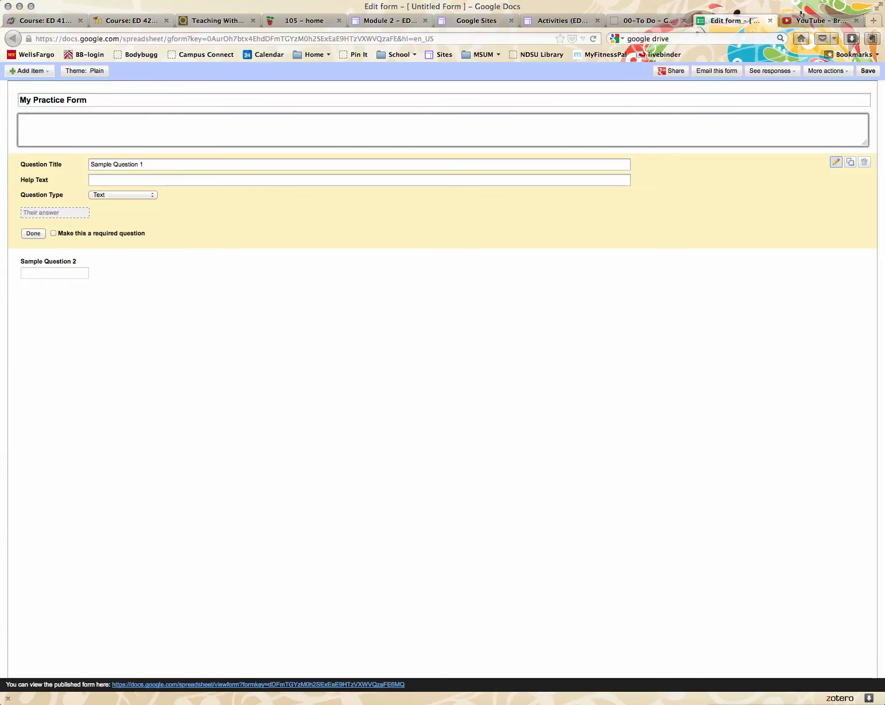
- Make question 1 a required Text question titled 'Last Name'
left_click(144, 164)
left_click_drag(143, 164, 90, 164)
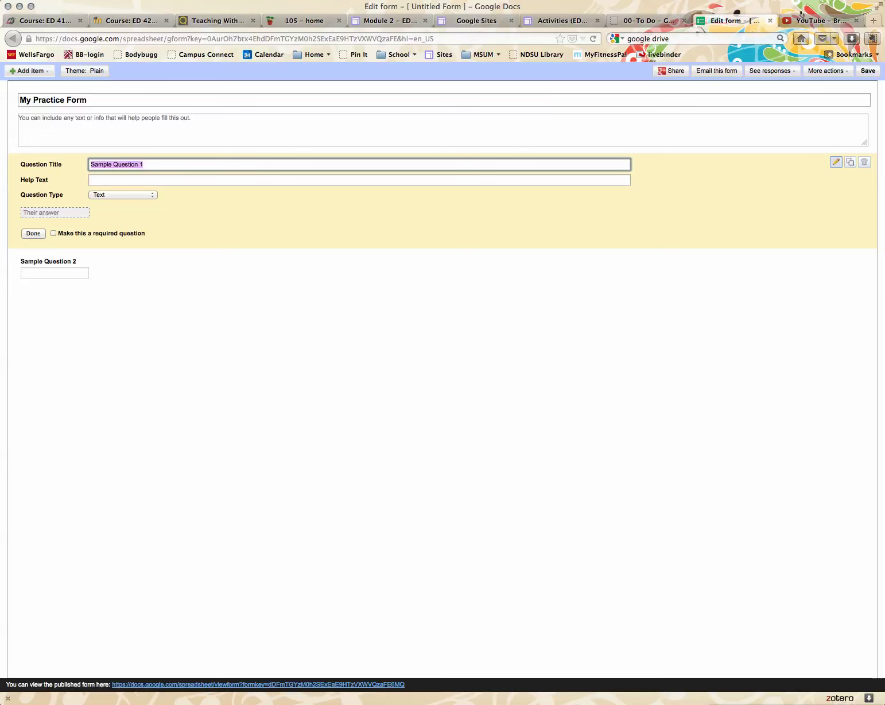
type("Last Name")
left_click(122, 194)
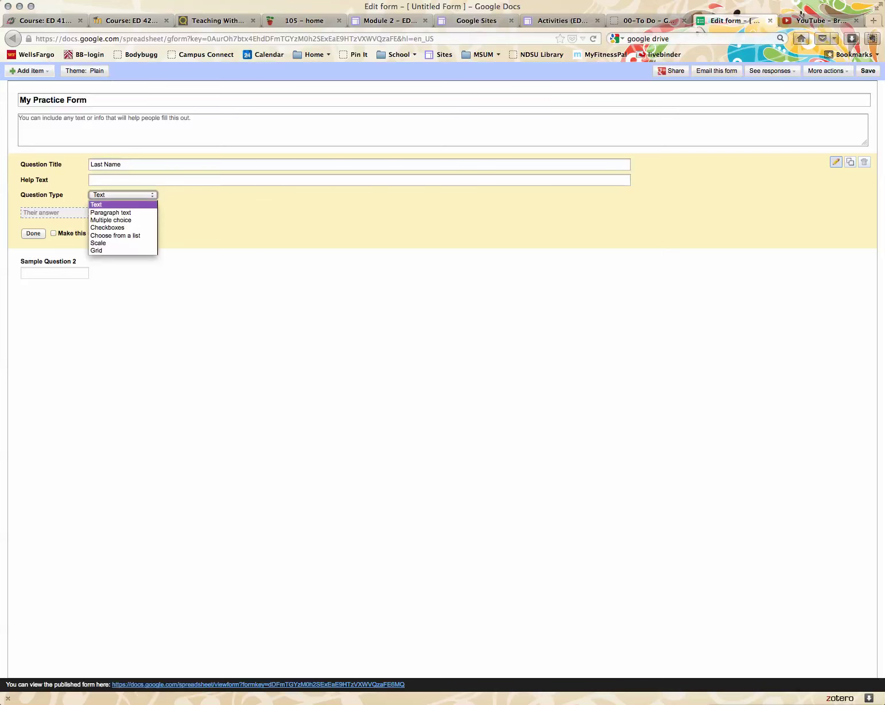
key("Return")
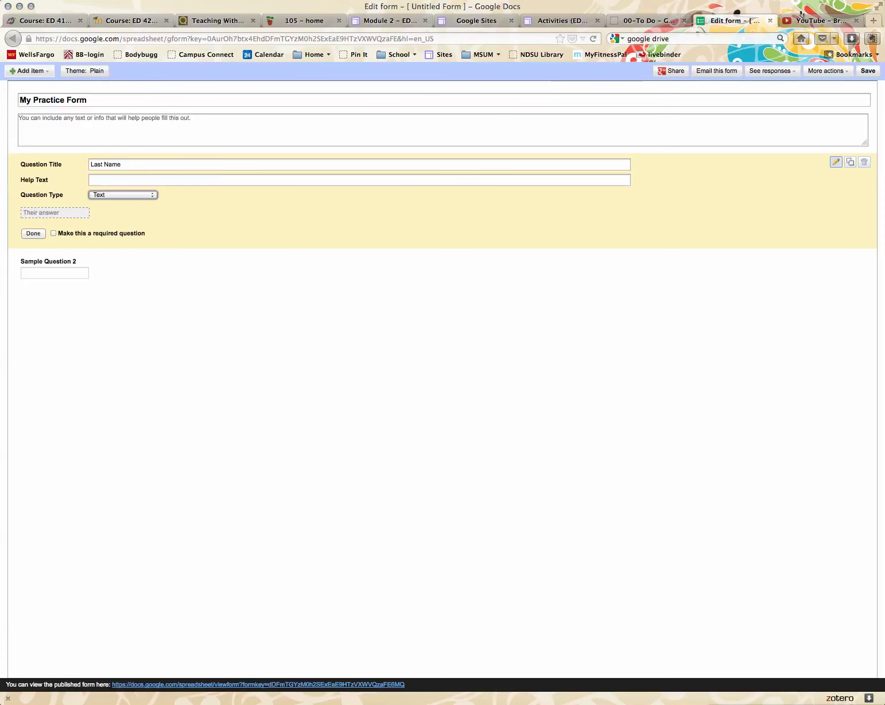
left_click(53, 233)
left_click(33, 233)
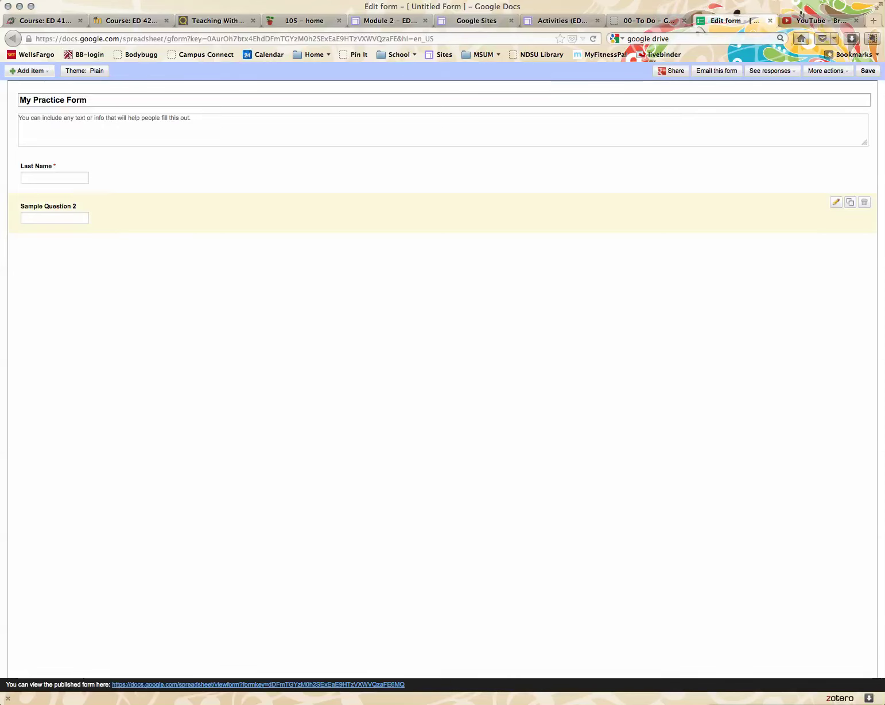
- Turn Sample Question 2 into a required 'First Name' question, then duplicate it
left_click(835, 202)
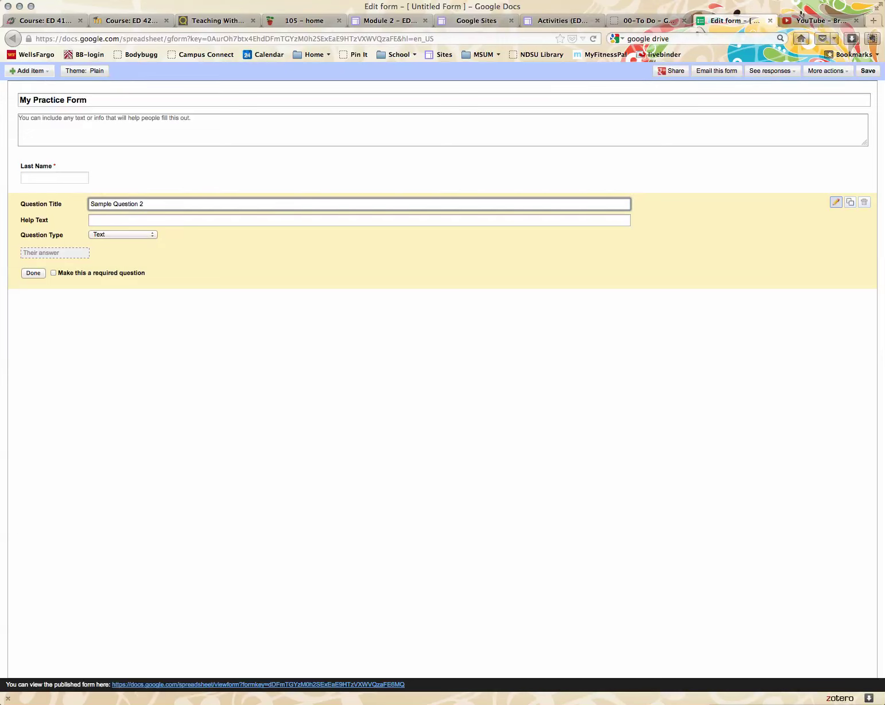
key("super+a")
type("First Name")
left_click(53, 273)
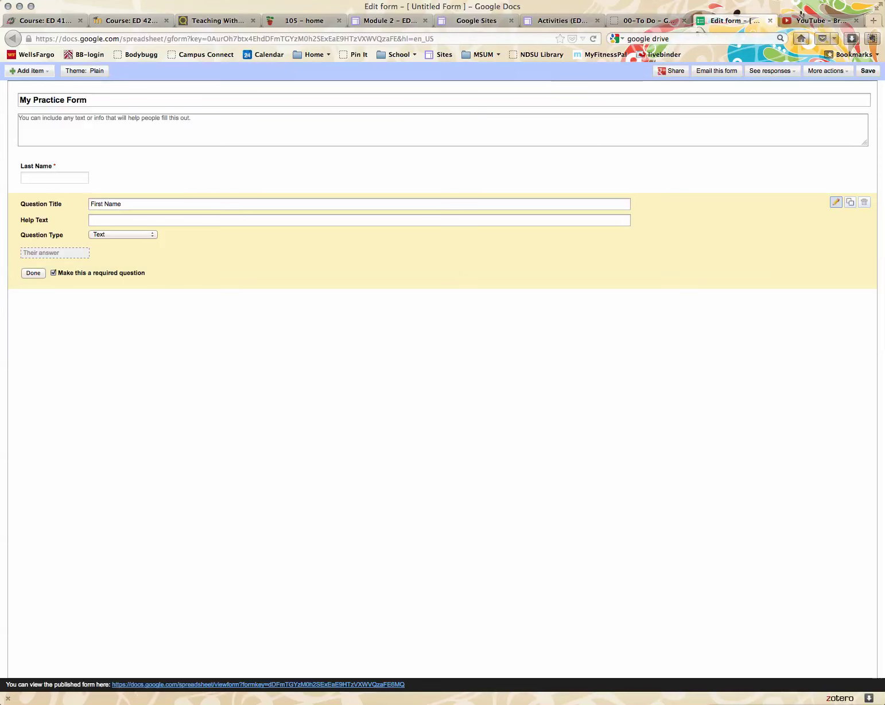
left_click(34, 273)
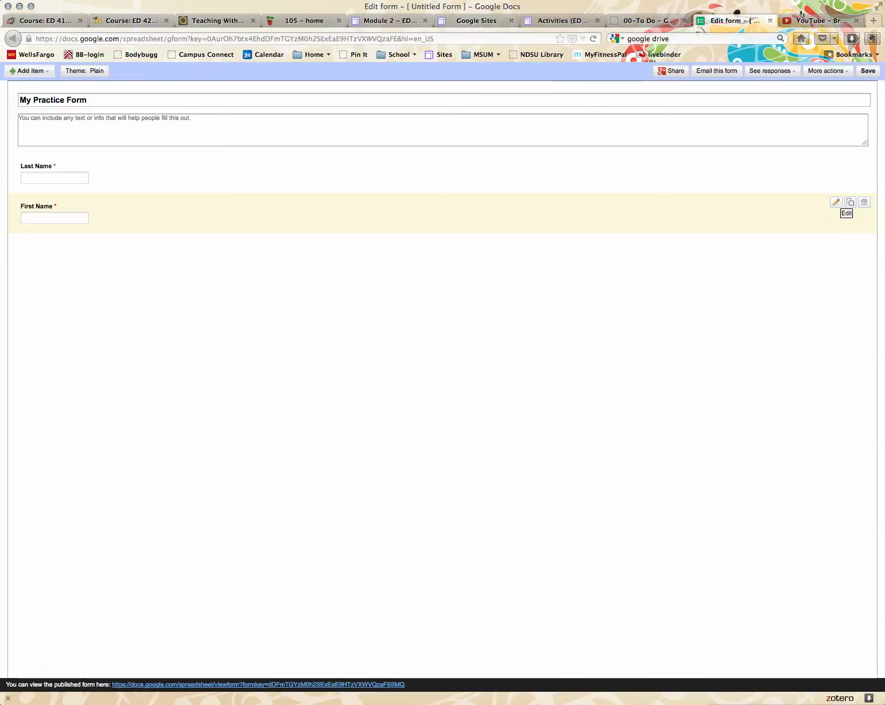
left_click(837, 203)
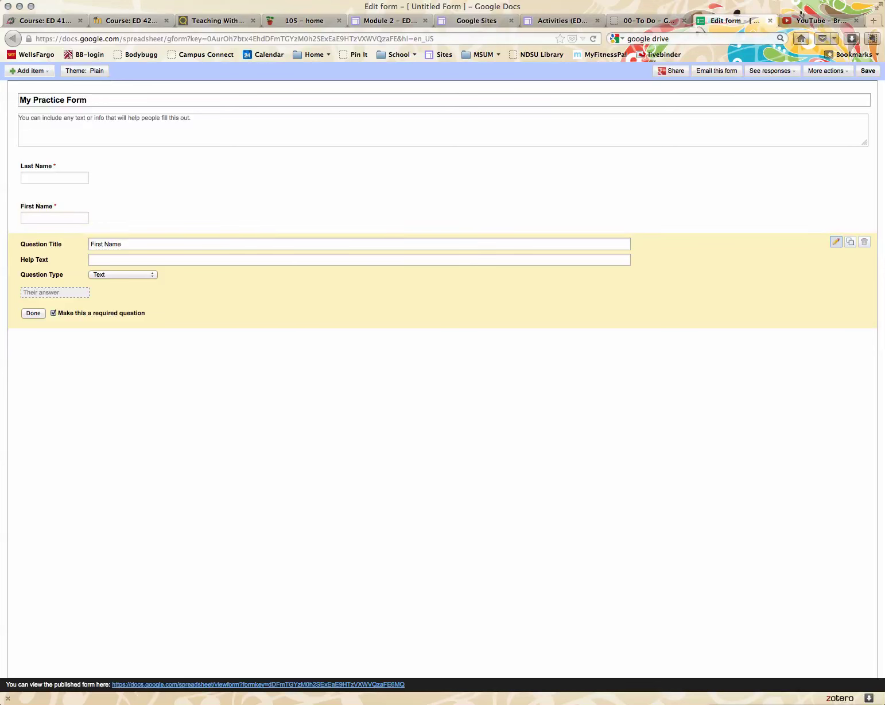
left_click_drag(122, 244, 90, 244)
- Retitle the copy 'What is your favorite color' and make it multiple choice
type("Wh")
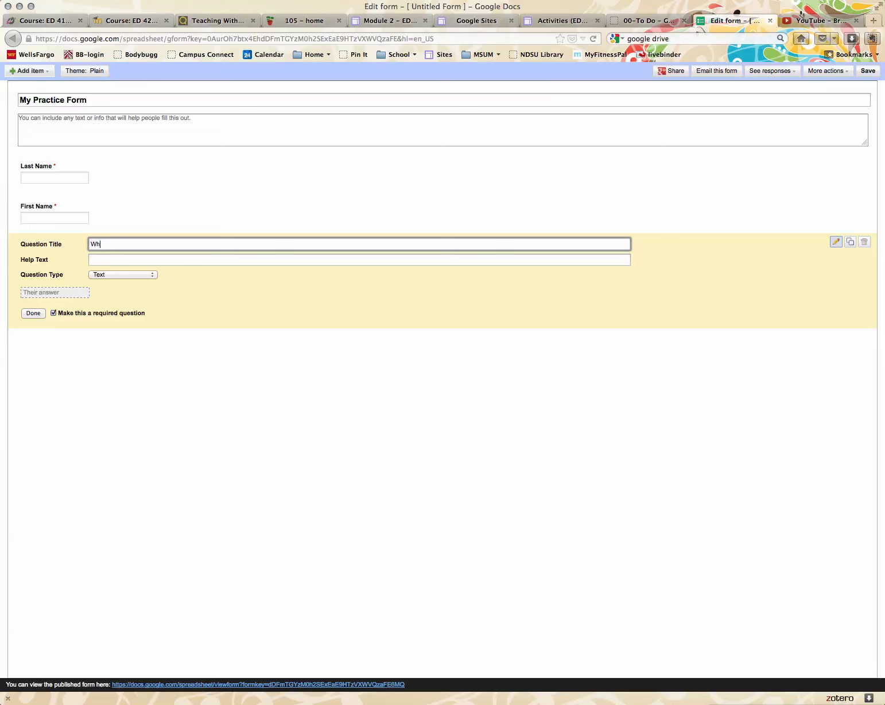
type("at is your favorite color")
left_click(123, 275)
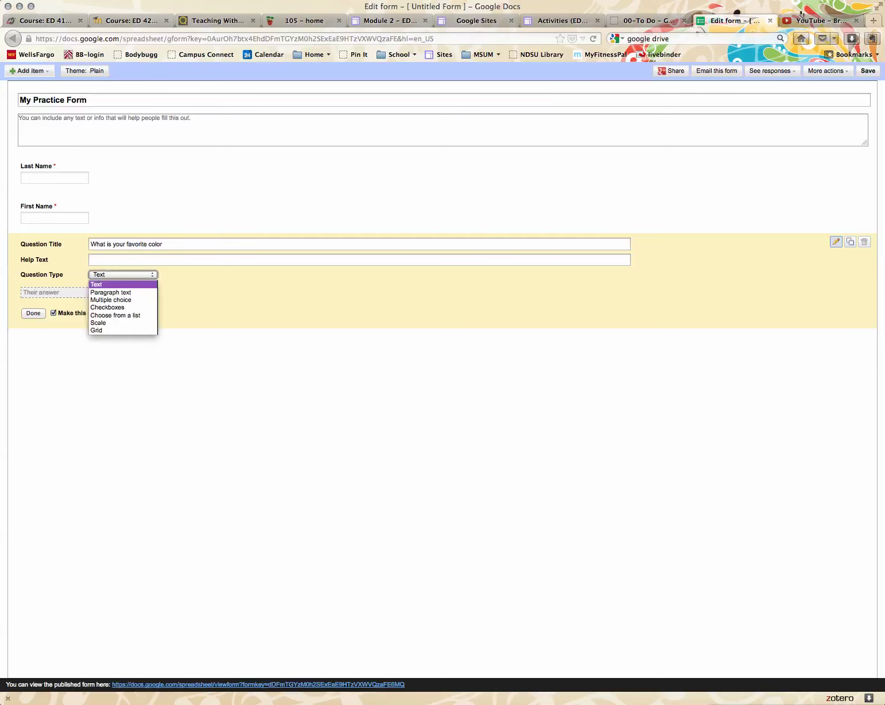
key("Return")
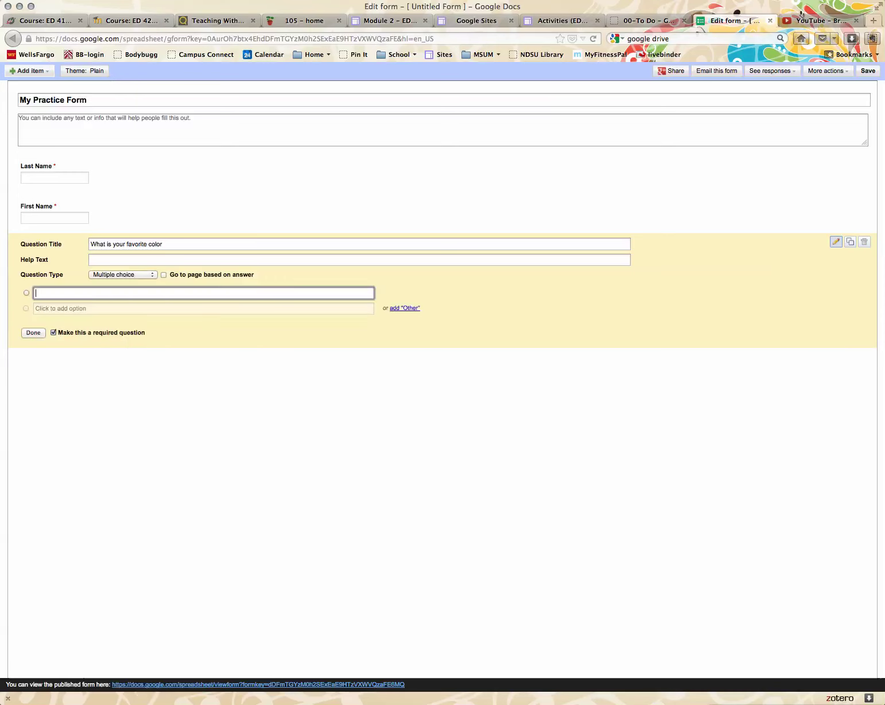
- Add the answer options Red, Blue, Green and Yellow
type("Red")
key("Return")
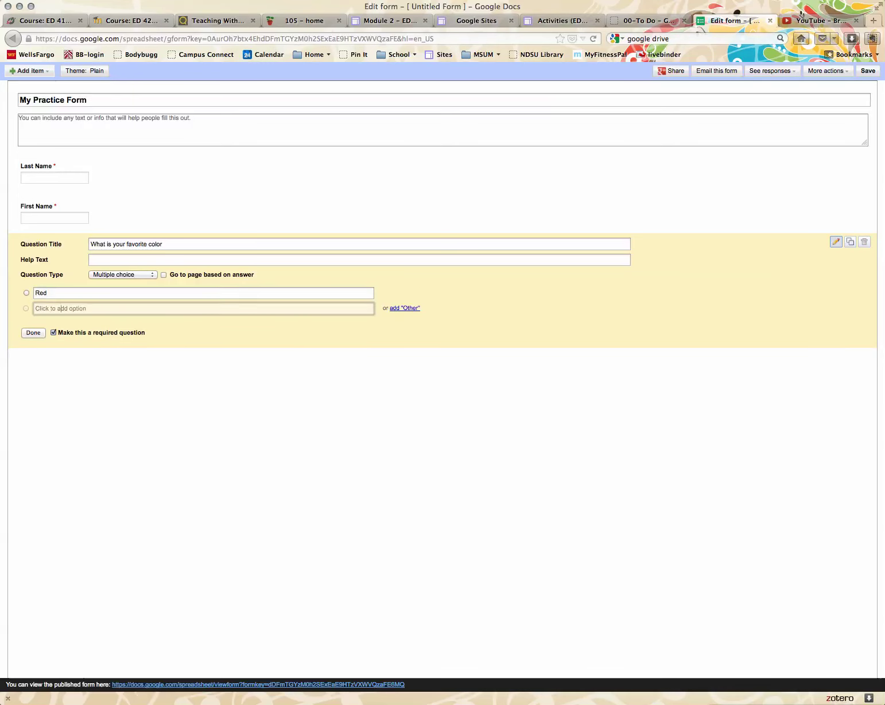
type("Blue")
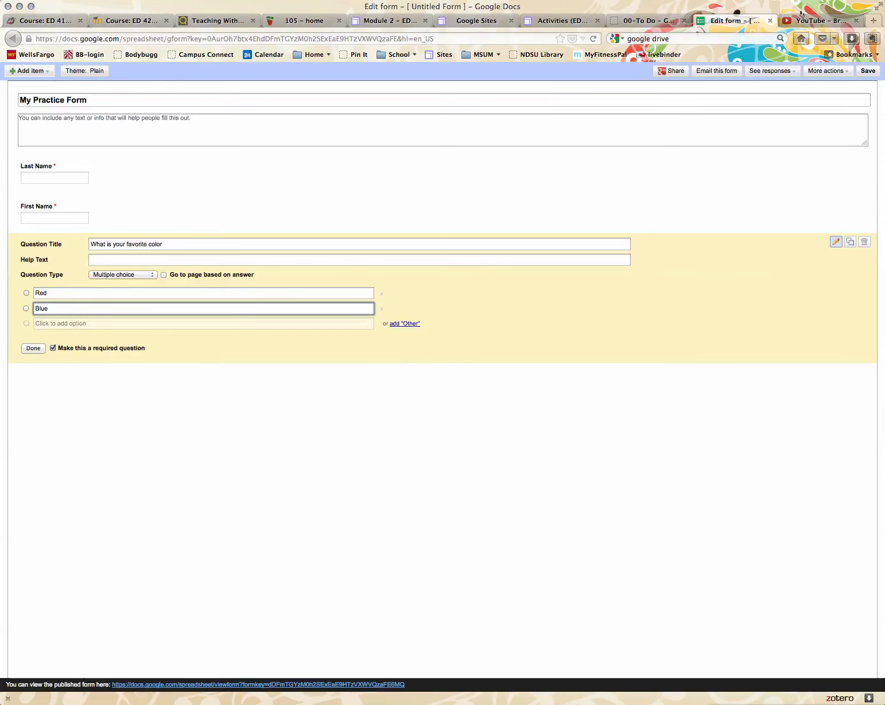
key("Return")
type("Green")
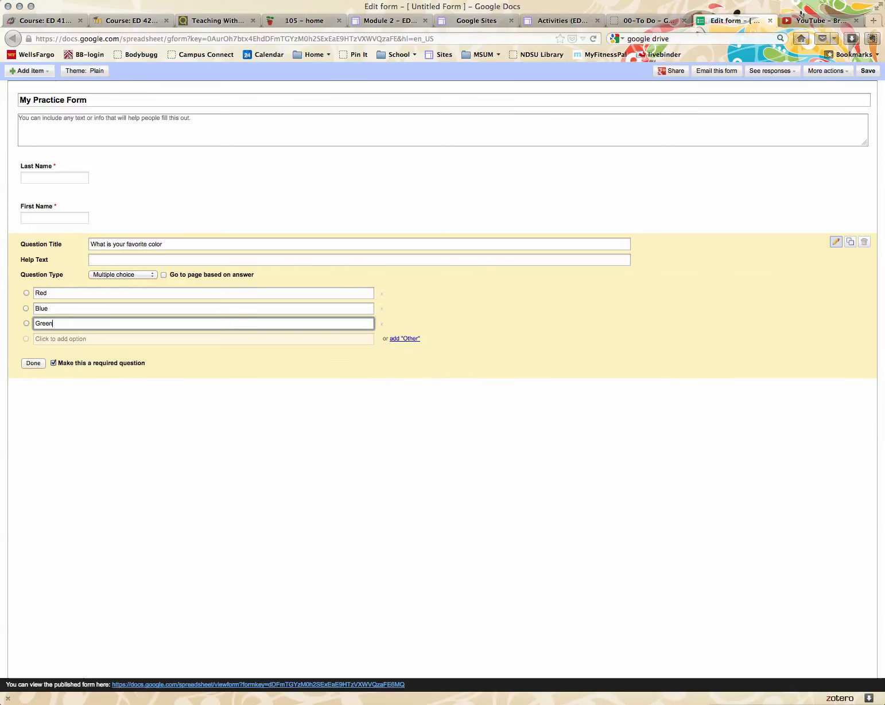
key("Return")
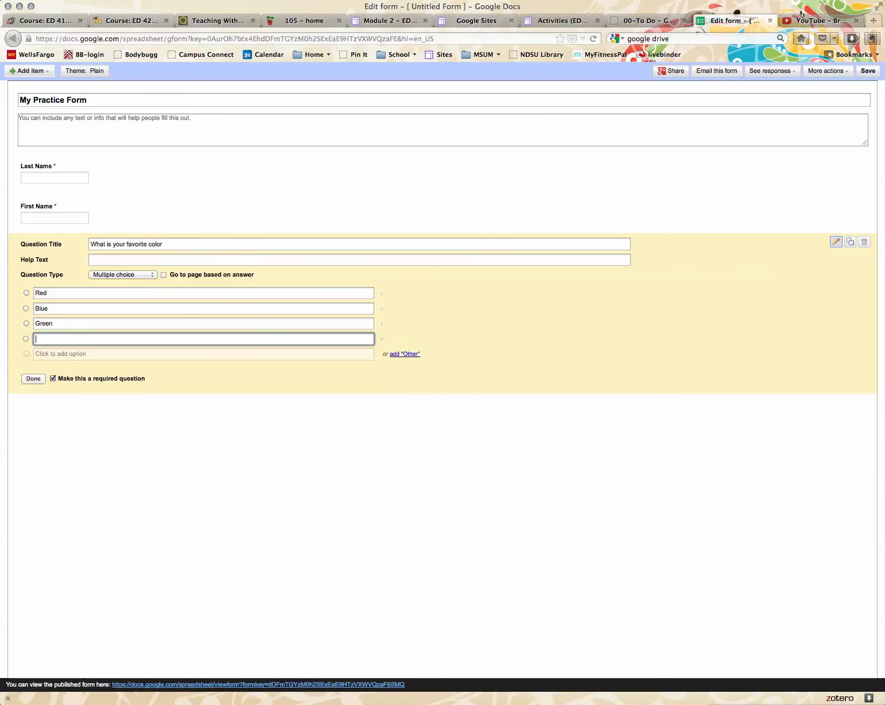
type("Yellow")
left_click(33, 378)
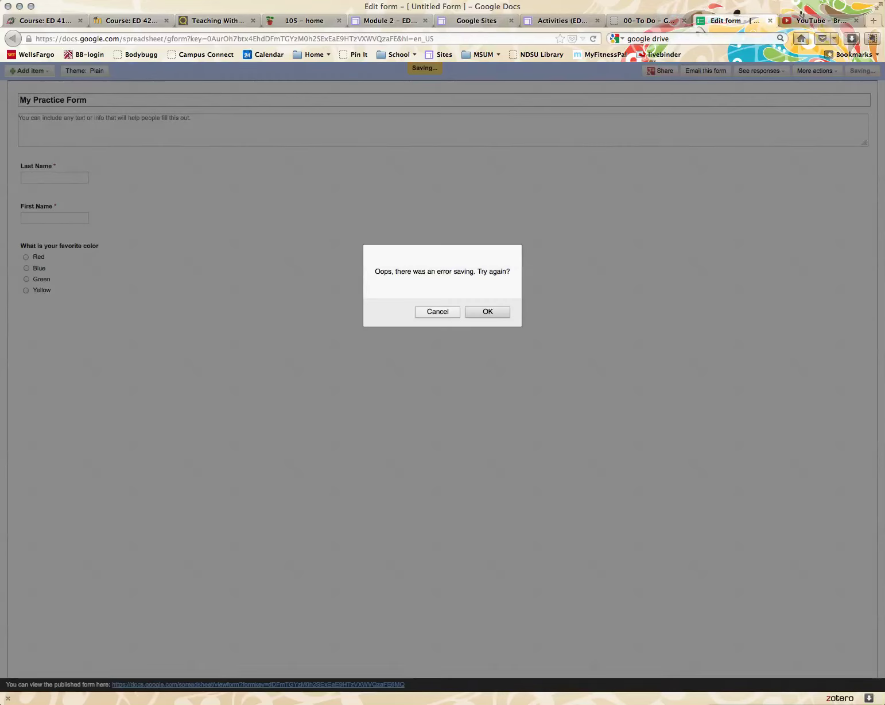
- Acknowledge the save error so the form changes are saved again
left_click(486, 312)
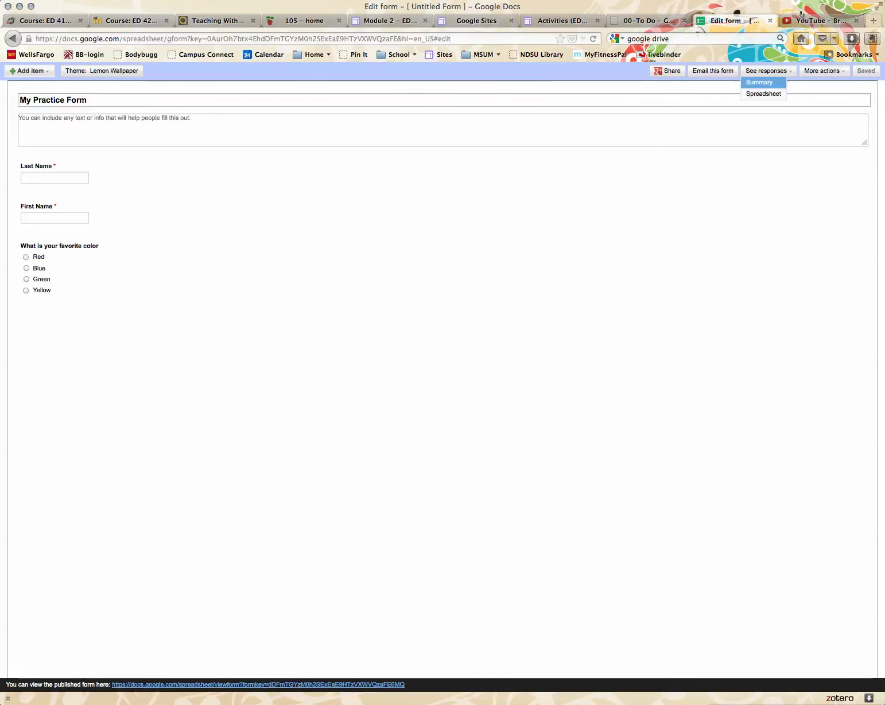
- Open the form's response spreadsheet via See responses > Spreadsheet
left_click(823, 71)
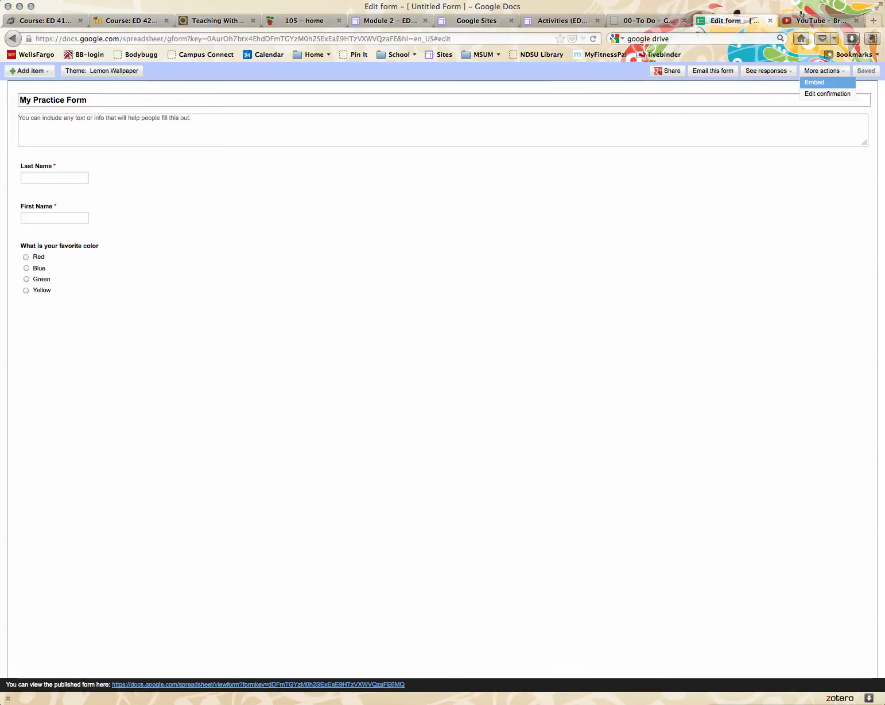
left_click(768, 71)
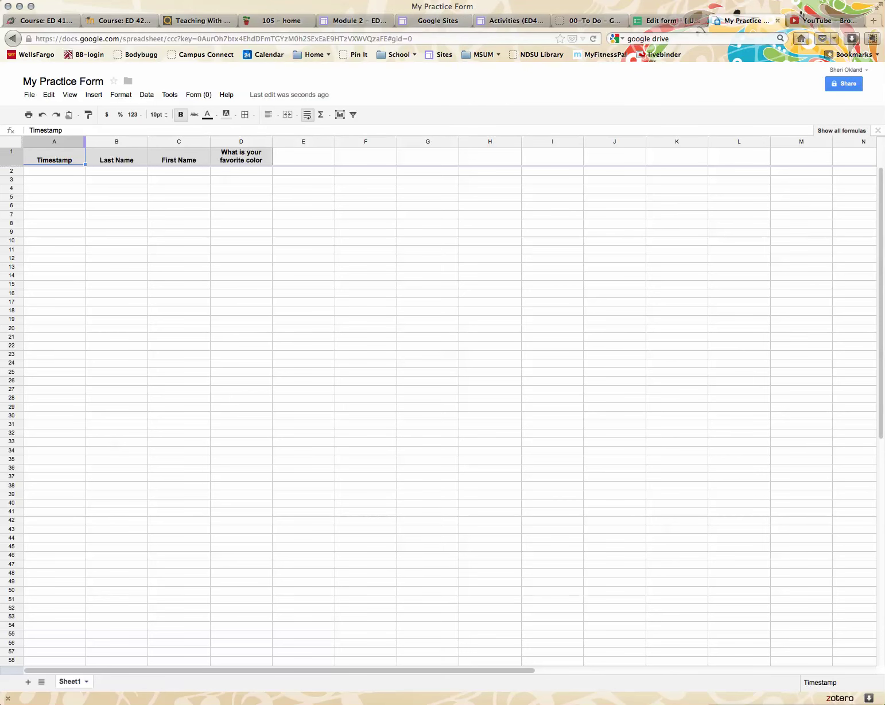
- Narrow the Timestamp column, then reopen the My Practice Form spreadsheet from the 00-To Do folder
mouse_move(86, 142)
left_mouse_down()
mouse_move(64, 142)
mouse_move(76, 141)
left_mouse_up()
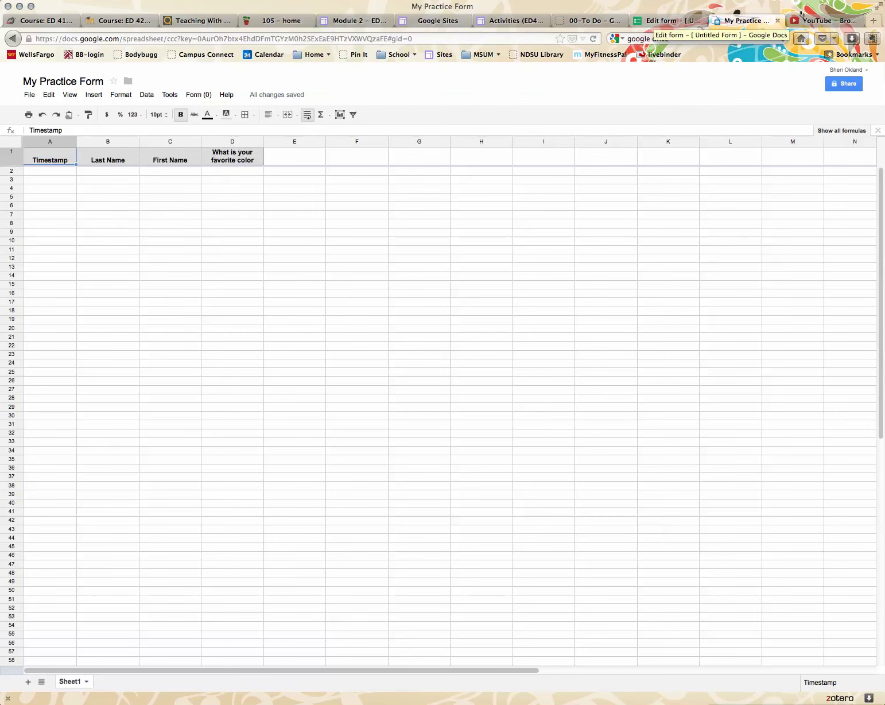
left_click(666, 20)
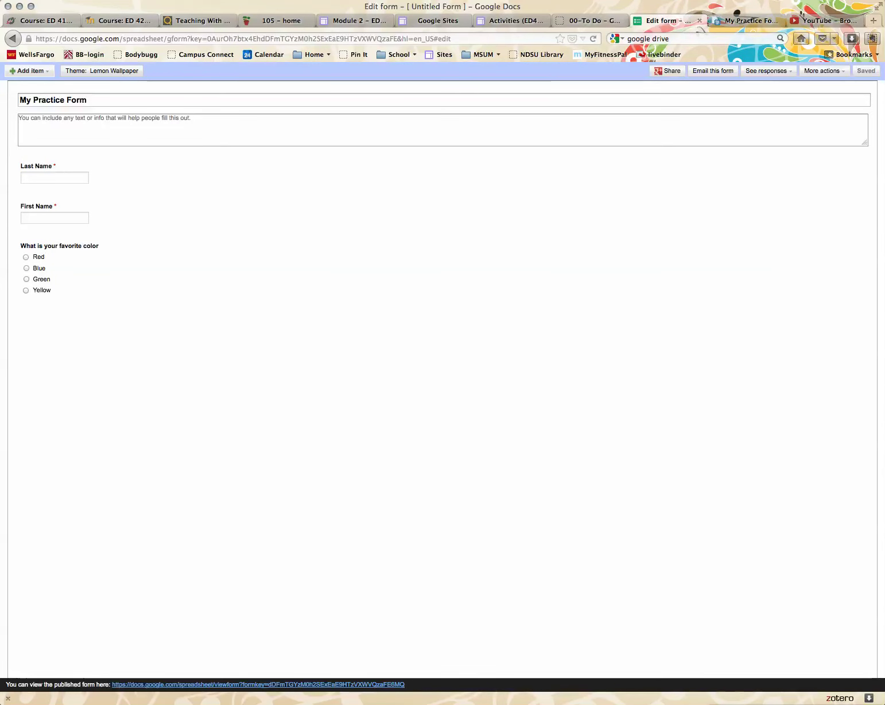
left_click(589, 20)
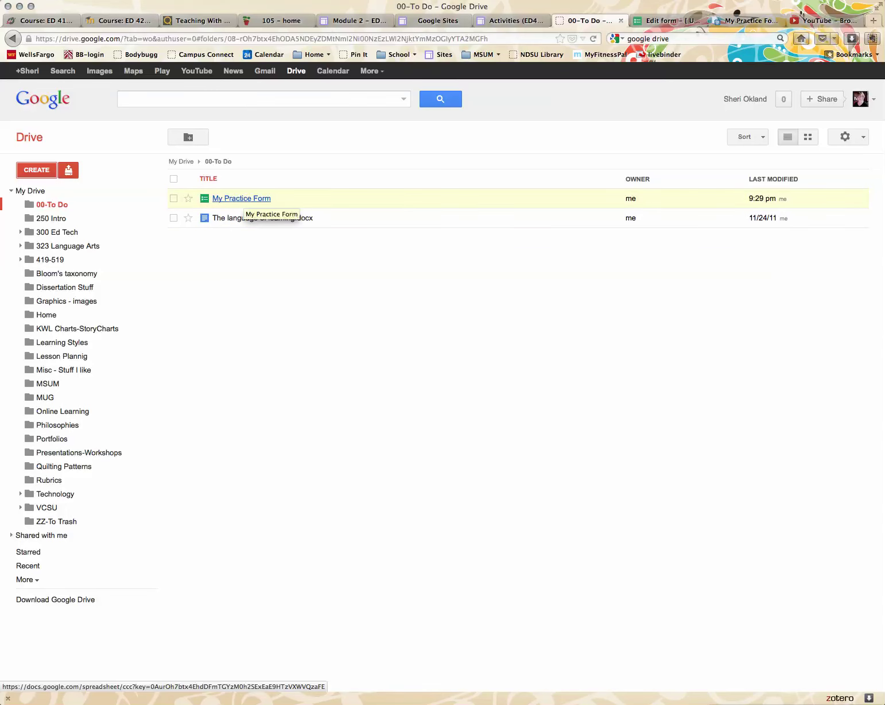
left_click(241, 199)
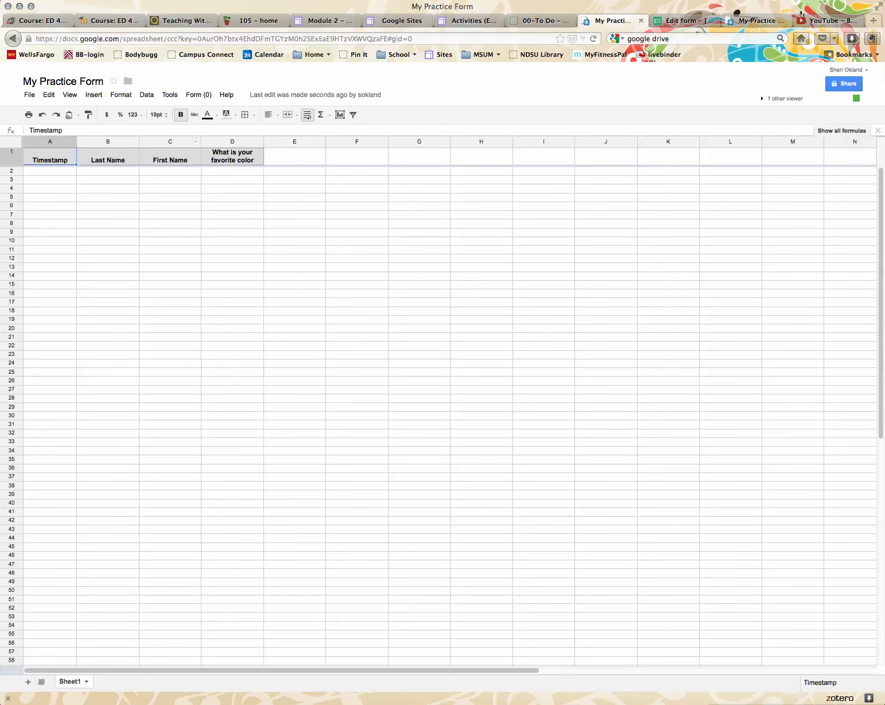
- Move from the My Practice Form page to the YouTube dashboard
left_click(757, 21)
left_click(826, 20)
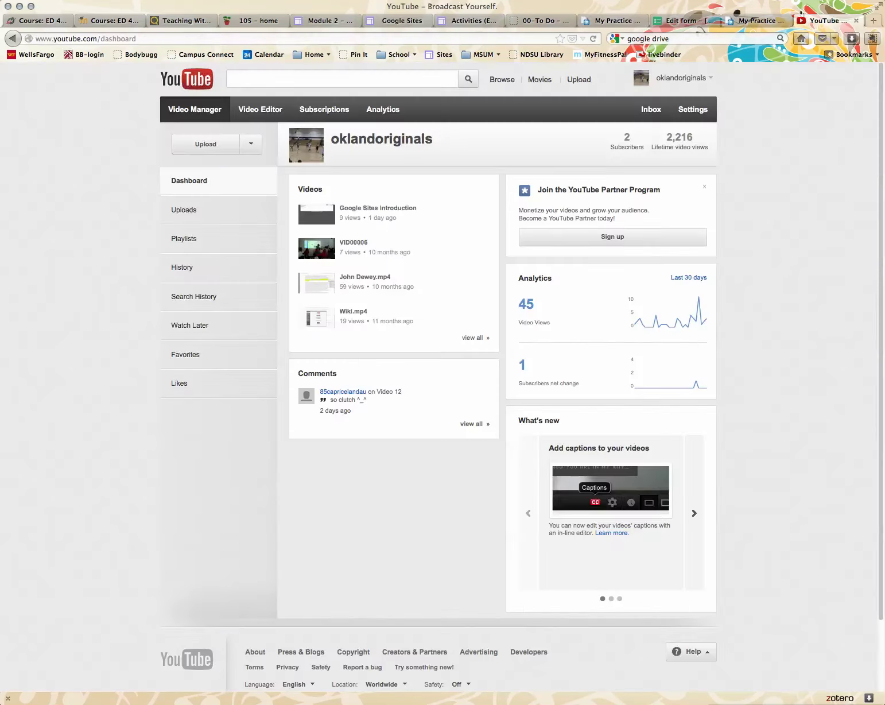
- Bring up My Practice Form's iframe embed code via More actions > Embed
left_click(752, 20)
left_click(686, 21)
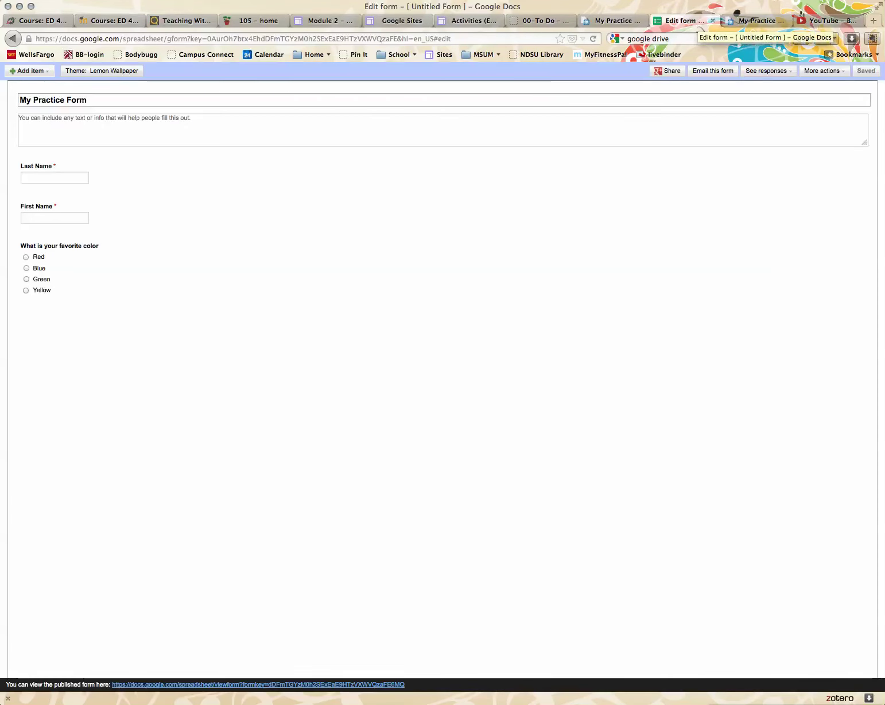
left_click(822, 70)
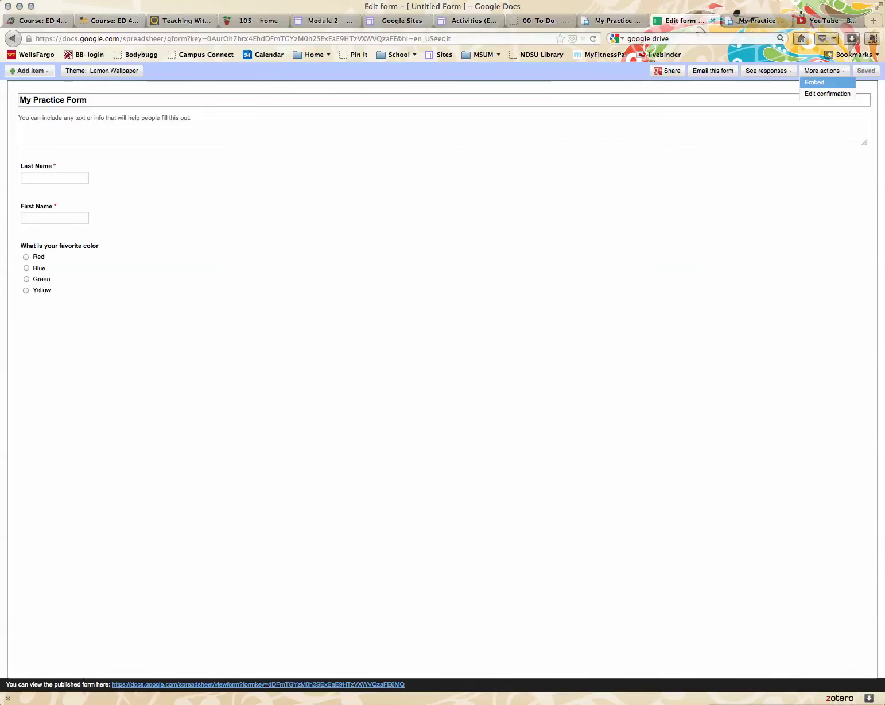
left_click(815, 82)
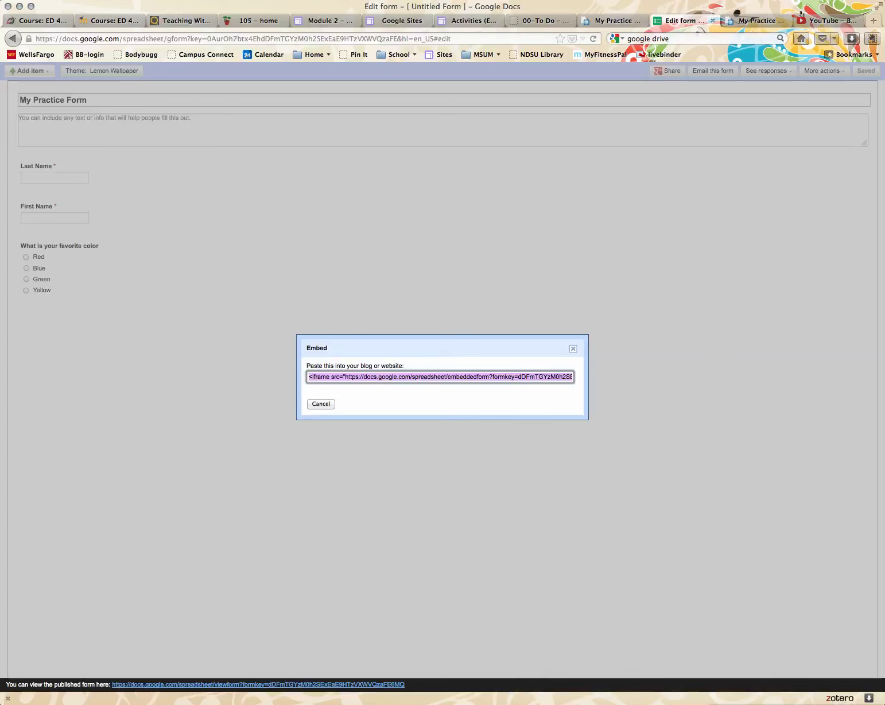
- Create a top-level page named 'Practice' on the ED419-519 site
left_click(466, 21)
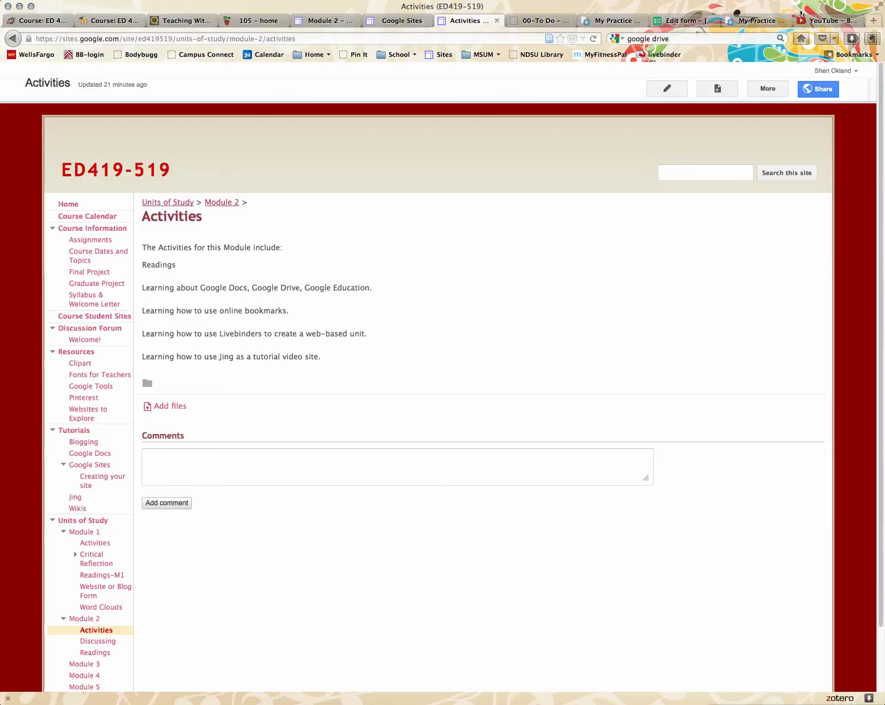
left_click(717, 88)
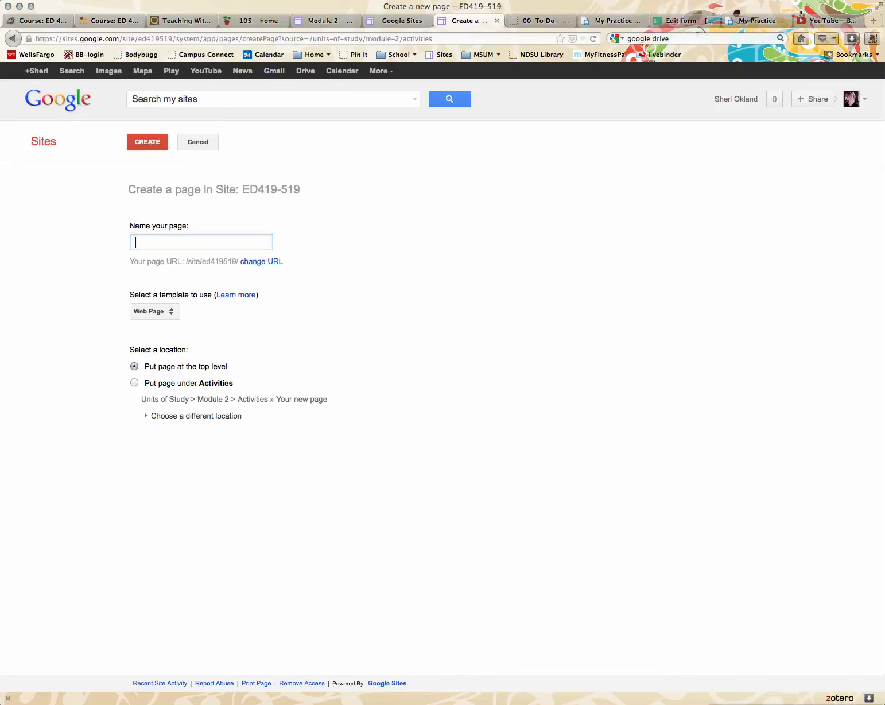
type("Practice")
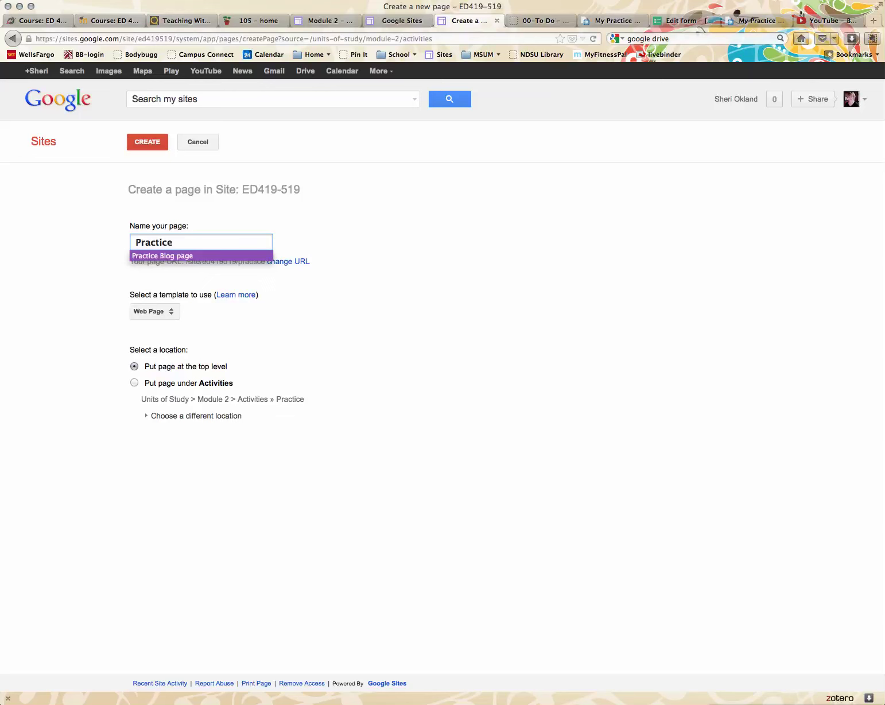
key("Return")
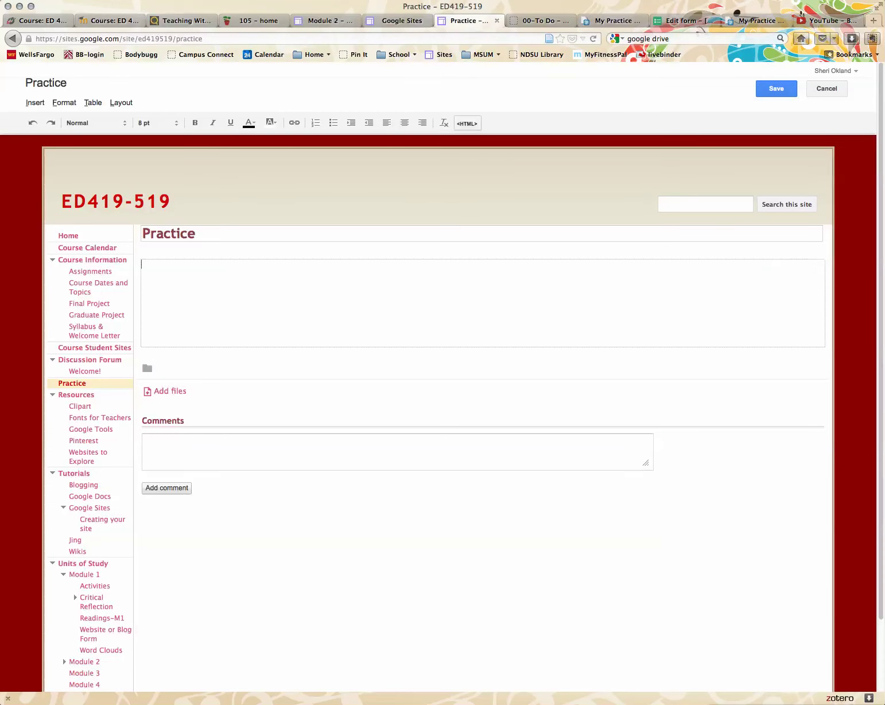
- Paste the form's iframe embed code into the Practice page HTML and center the embedded form
left_click(467, 124)
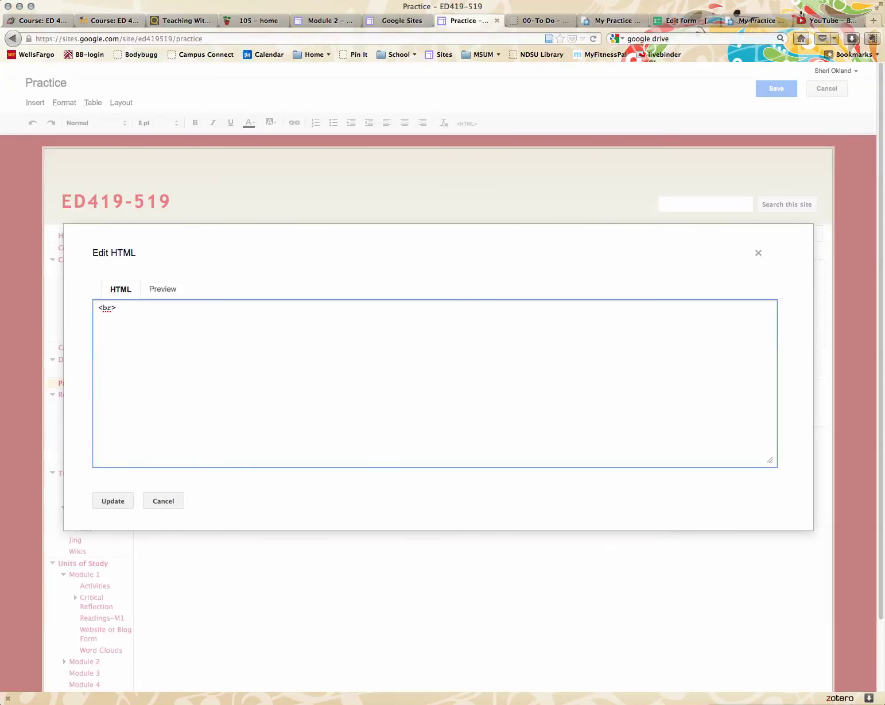
type("<iframe src=\"https://docs.google.com/spreadsheet/embeddedform?formkey=dDFmTGYzM0h2SExEaE9HTzVXWVQzaFE6MQ\" width=\"760\" height=\"1263\" frameborder=\"0\" marginheight=\"0\" marginwidth=\"0\">Loading...</iframe>")
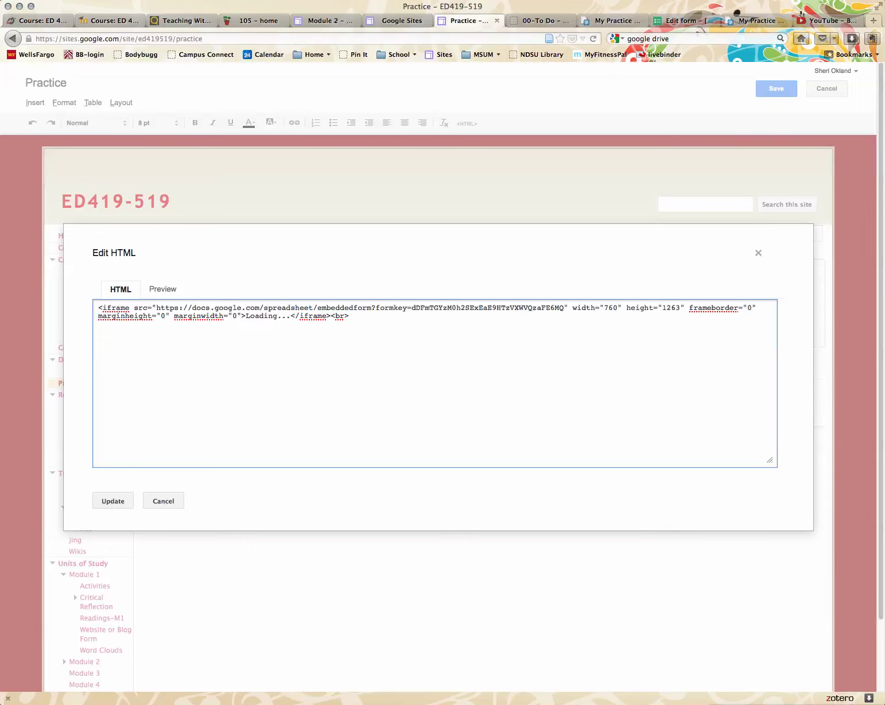
left_click(112, 500)
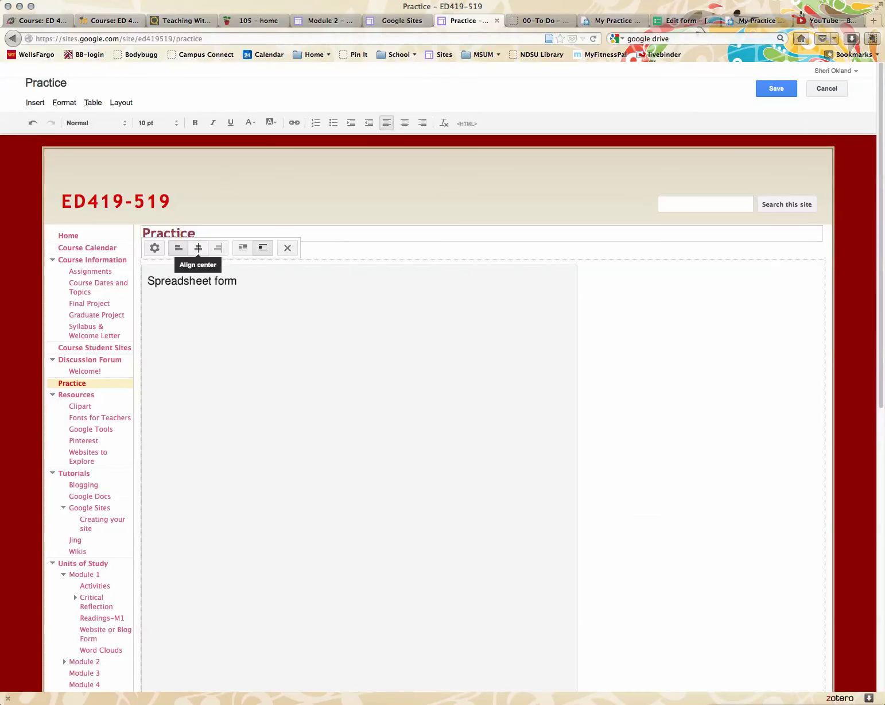
left_click(198, 247)
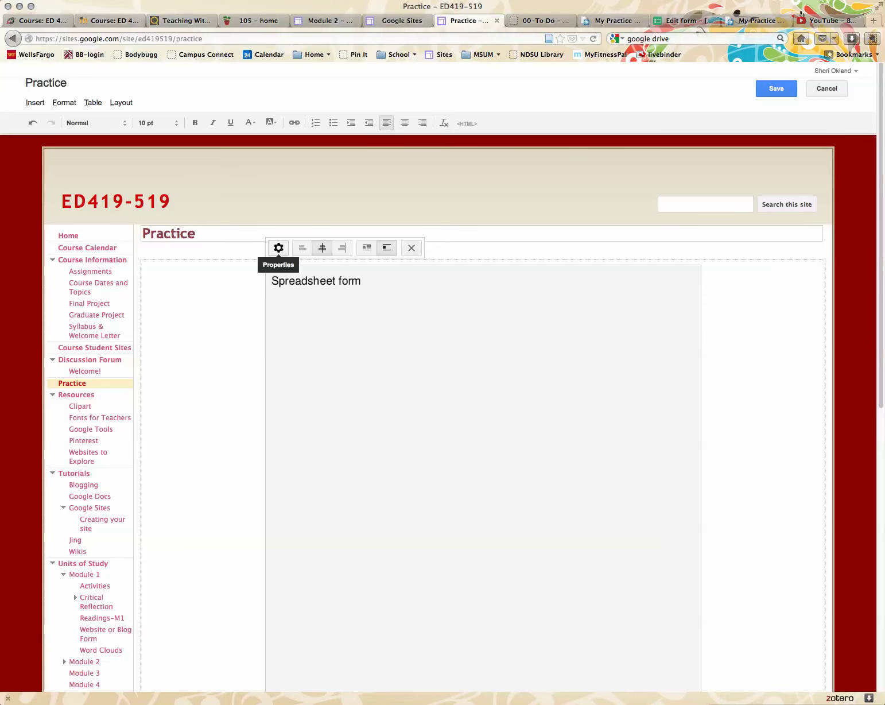
- Give the embedded form height 900, a border and the title 'Practice Form', then save the page
left_click(278, 248)
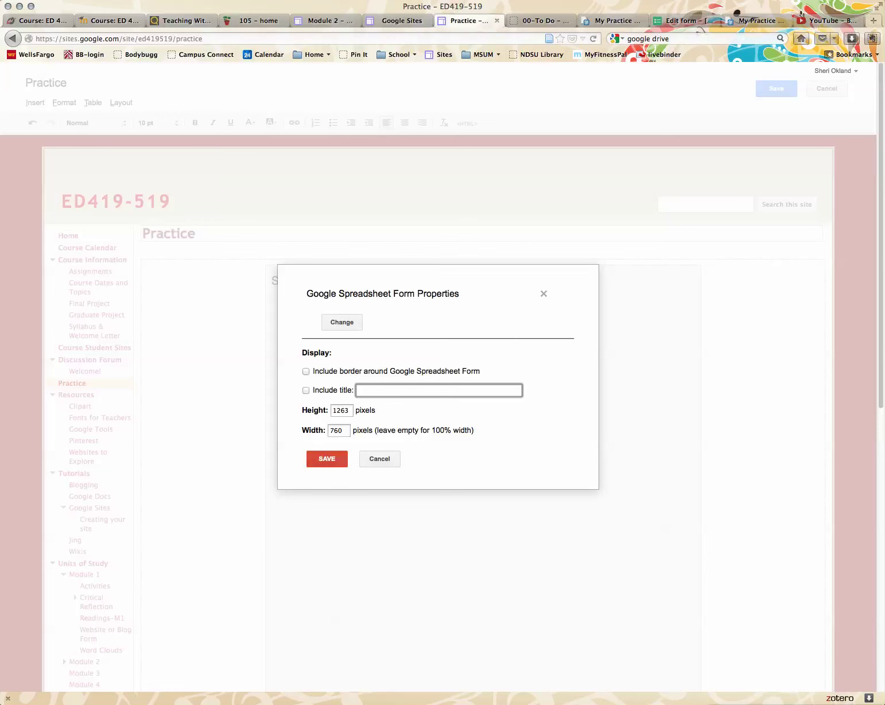
key("Tab")
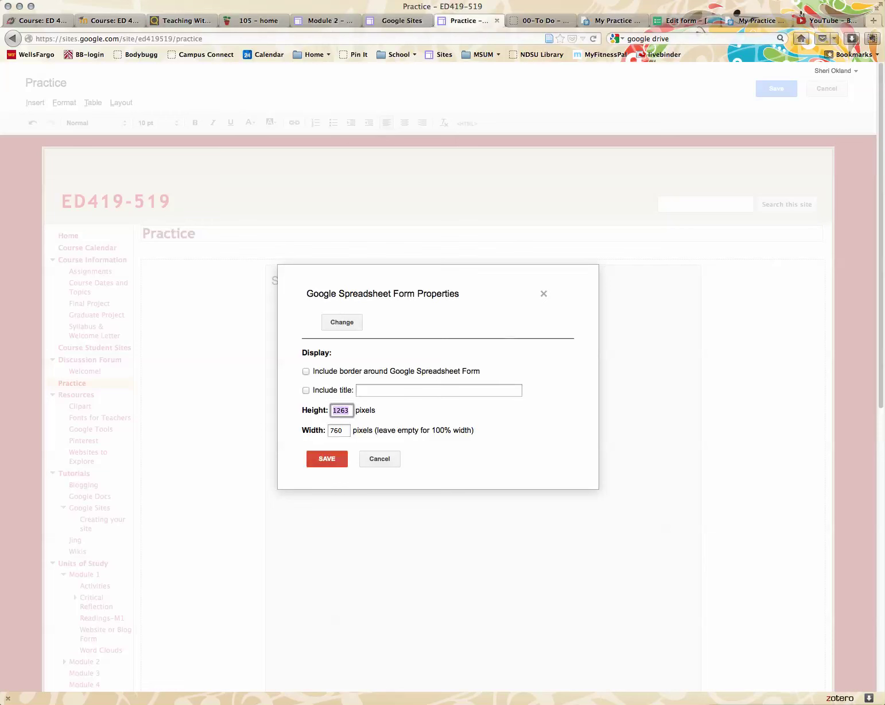
type("900")
left_click(306, 371)
left_click(306, 390)
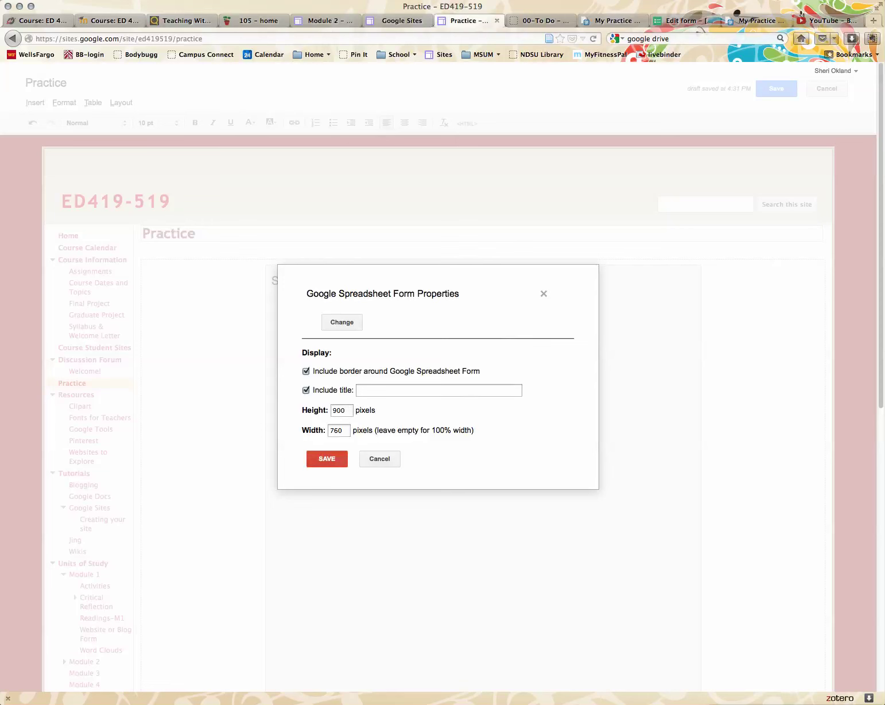
left_click(367, 391)
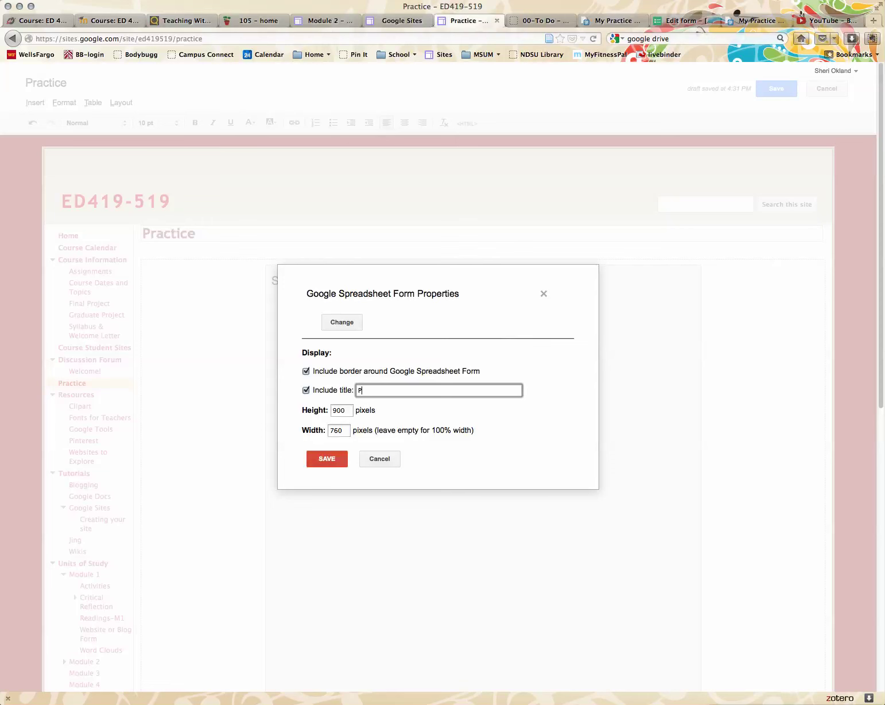
type("Practice Form")
left_click(326, 458)
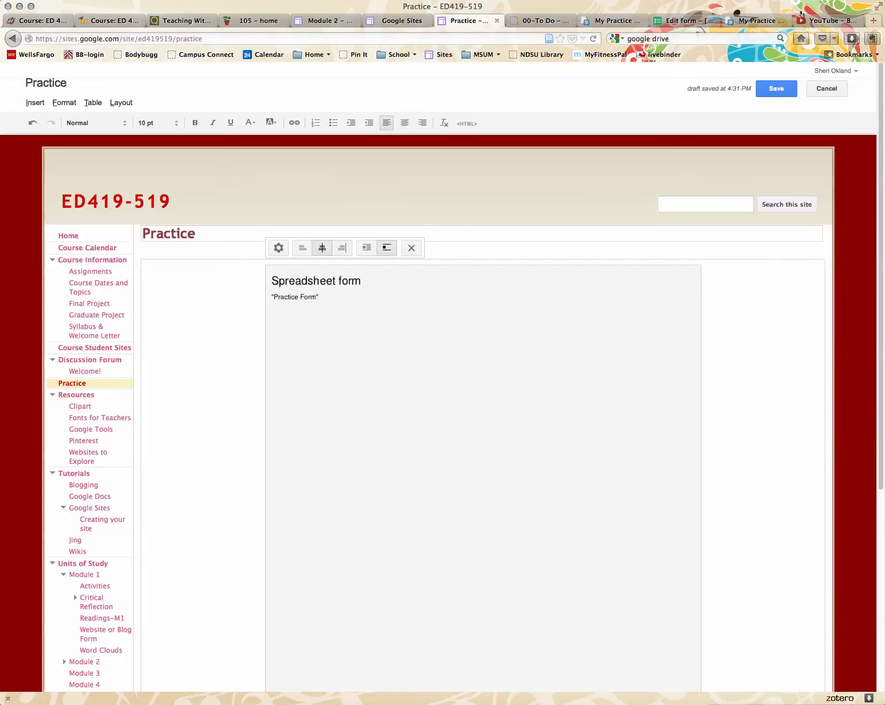
left_click(775, 89)
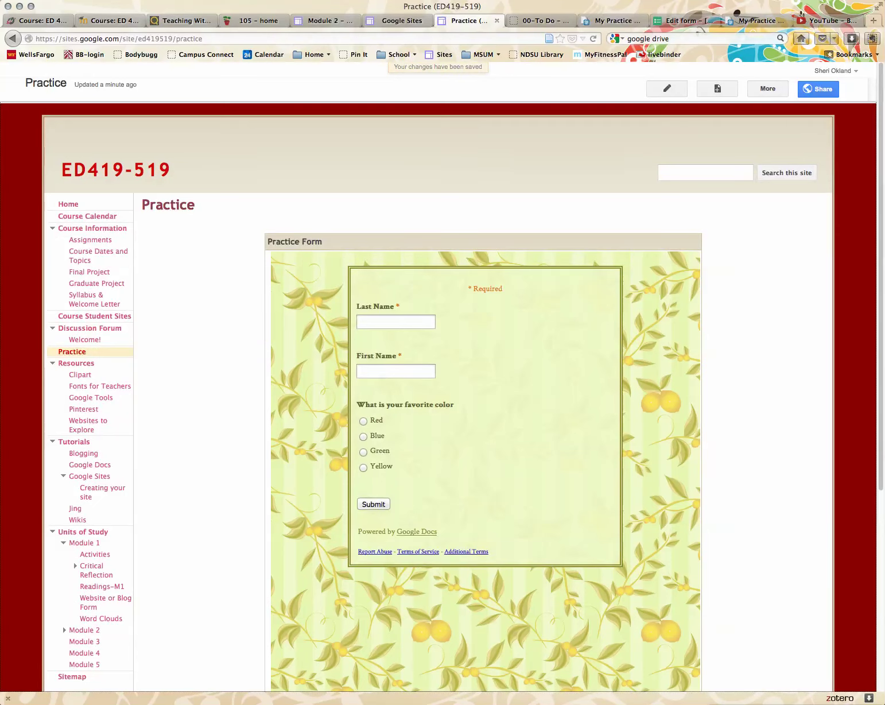
- Submit a test response through the embedded form with a last name, first name and Green
left_click(396, 321)
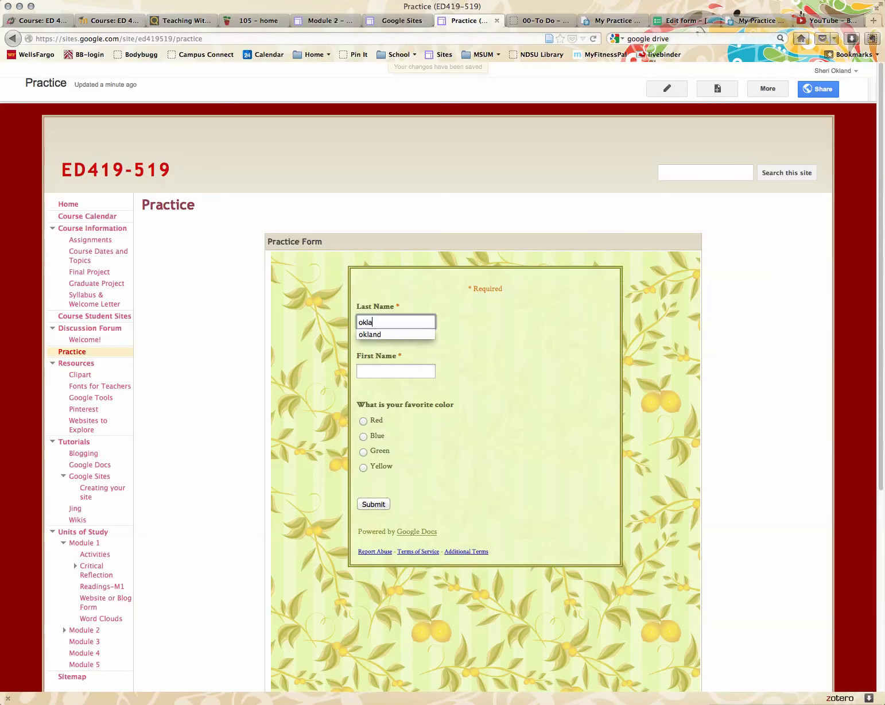
key("Tab")
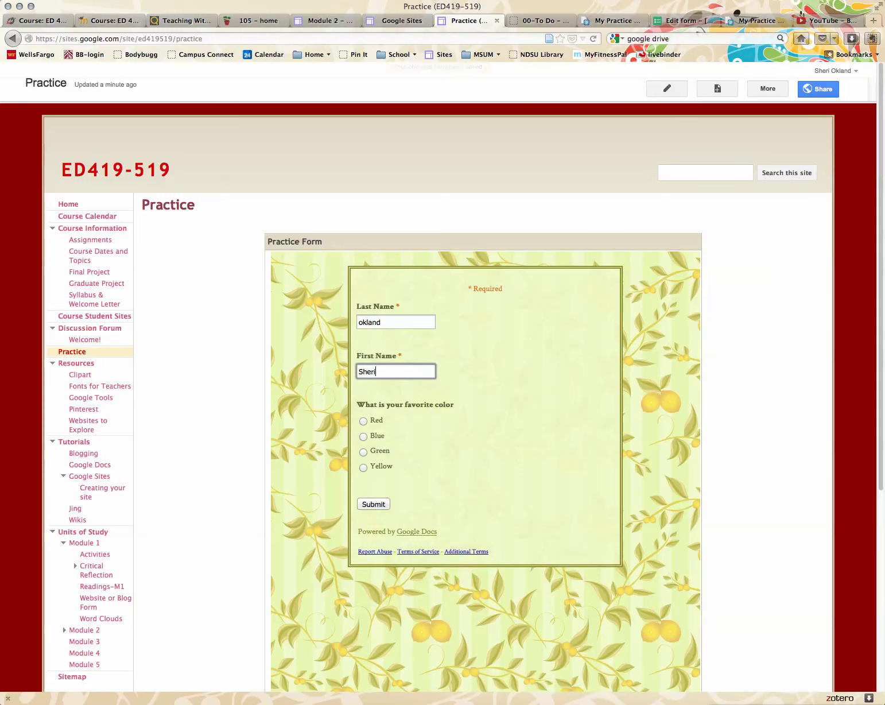
left_click(363, 451)
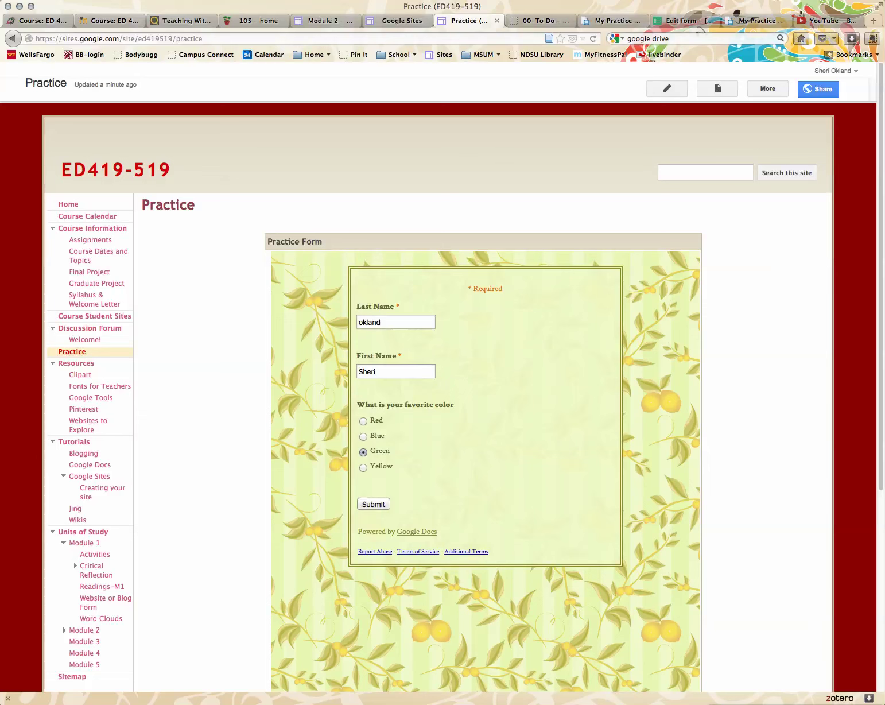
left_click(373, 503)
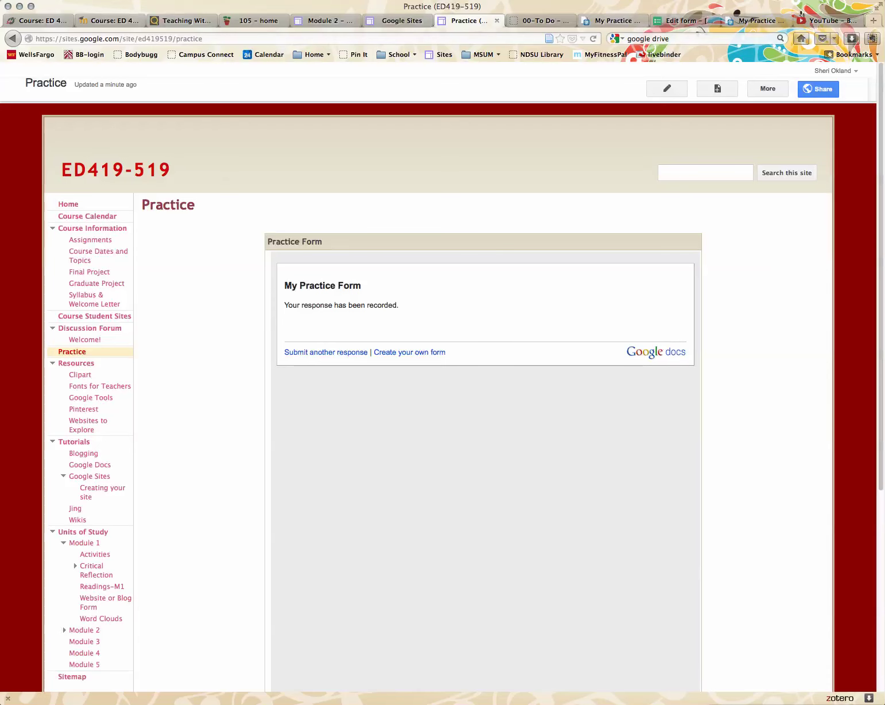
key("ctrl+Tab")
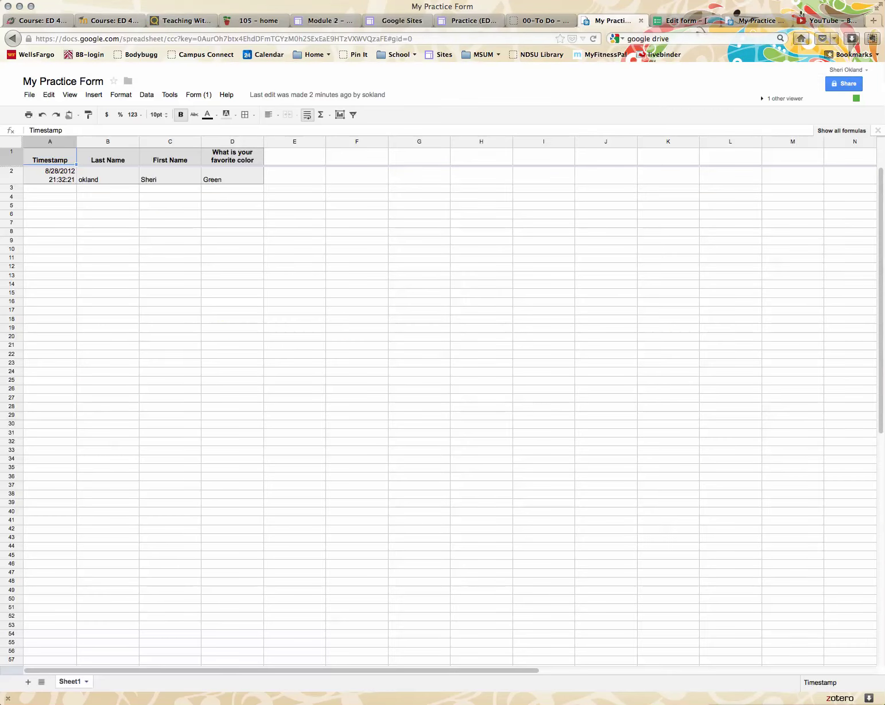
- Check the test response in row 2 of the spreadsheet, then go back to the form editor
left_click(107, 266)
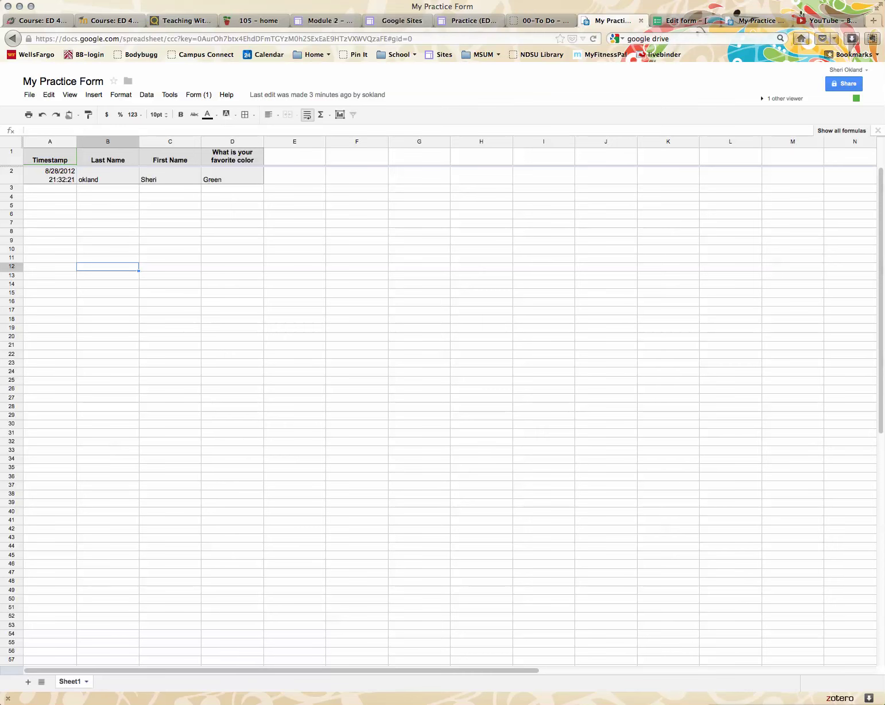
left_click(683, 20)
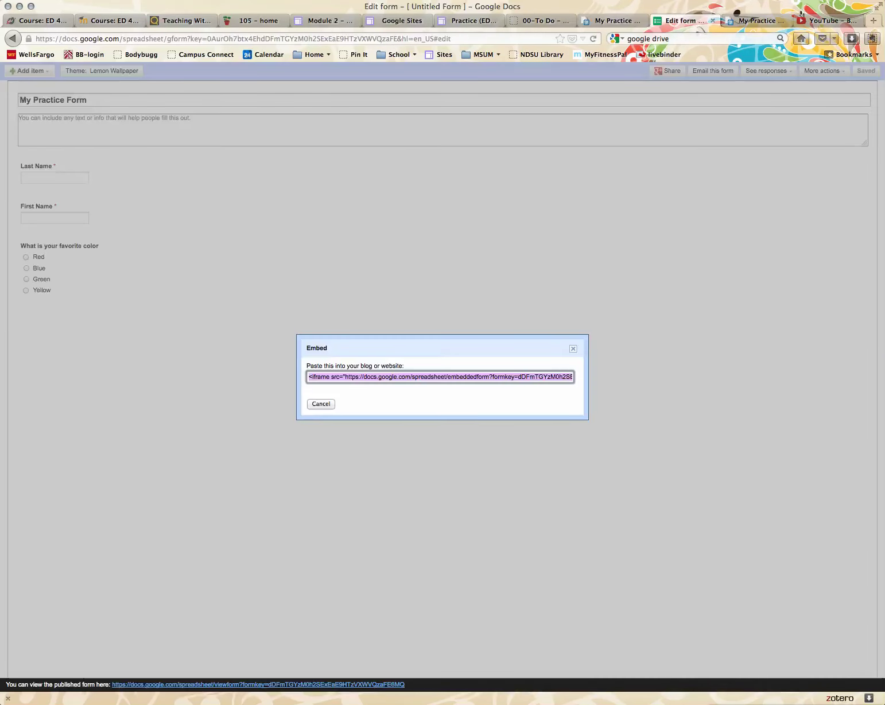
- Dismiss the Embed dialog to show My Practice Form's questions
key("Escape")
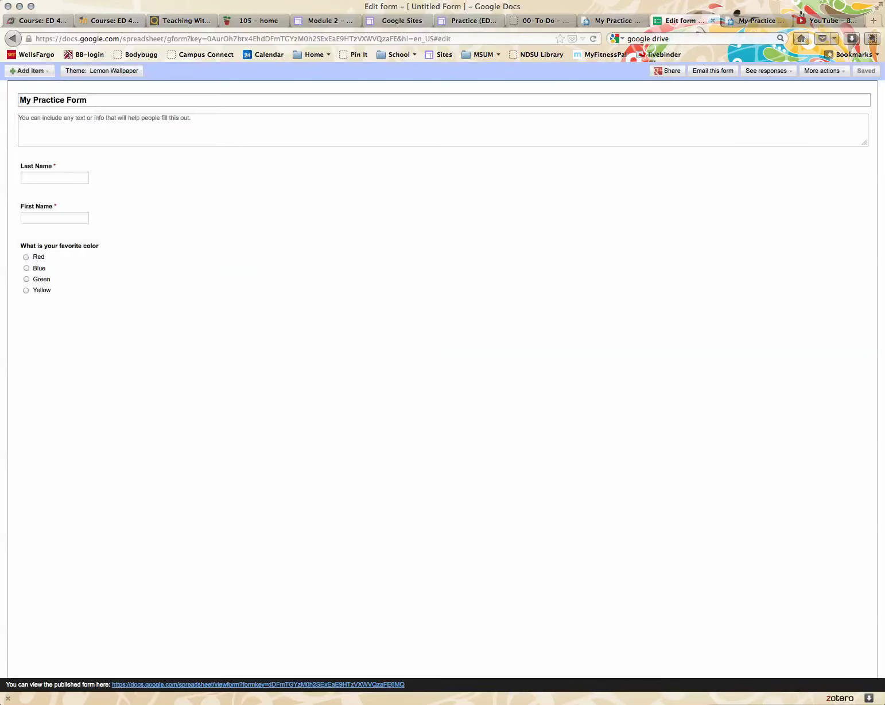